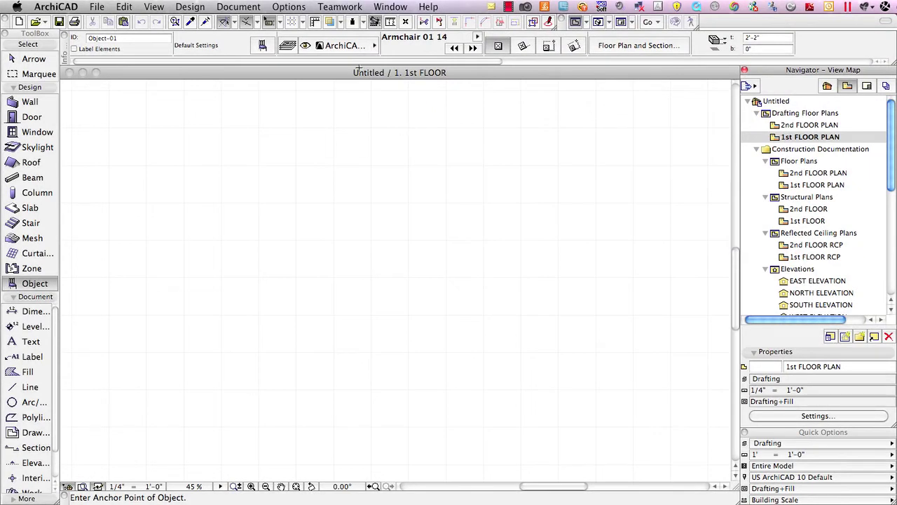
Step: Check the layer pop-up, then open 1st FLOOR PLAN and check its layer list
click(342, 45)
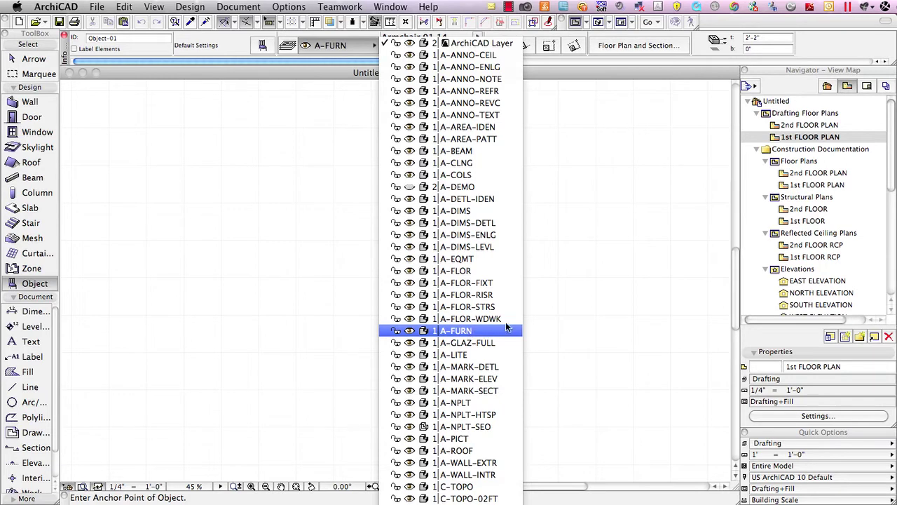
click(785, 140)
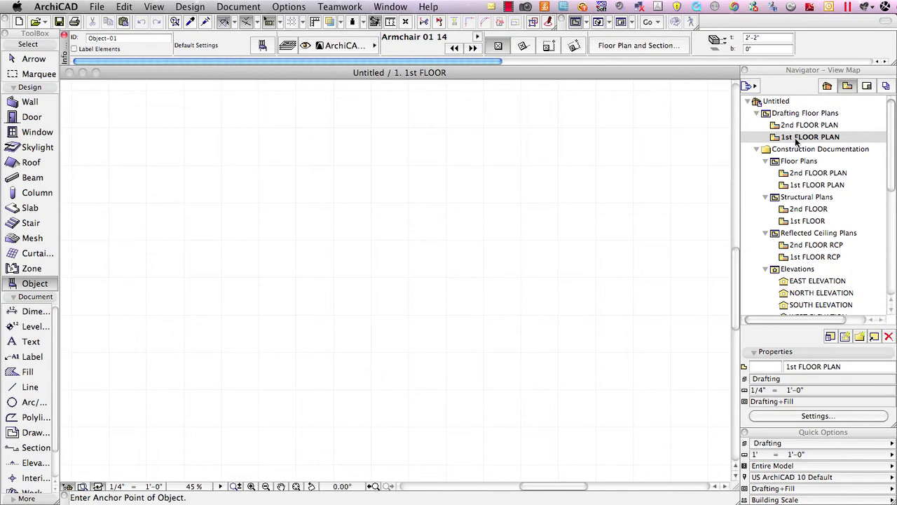
click(796, 185)
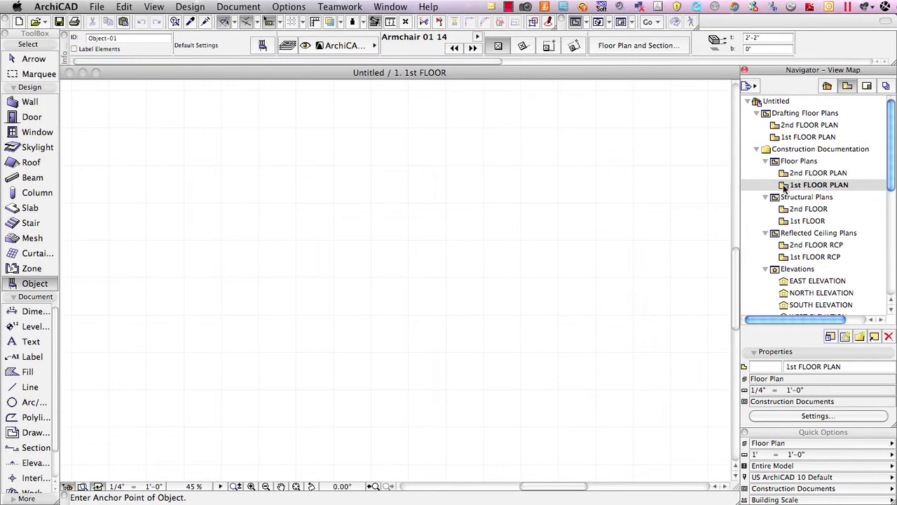
click(358, 45)
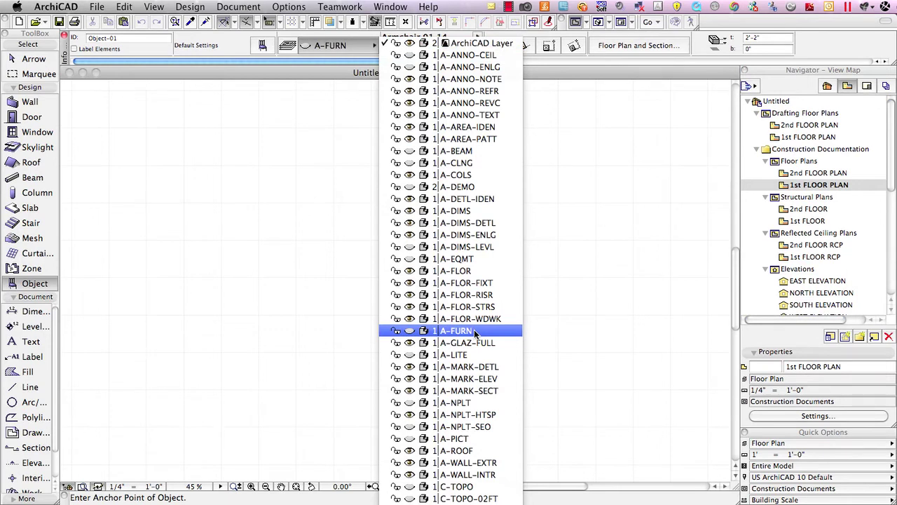
Step: Open the structural 1st FLOOR view and check its layer list
click(813, 228)
double_click(808, 221)
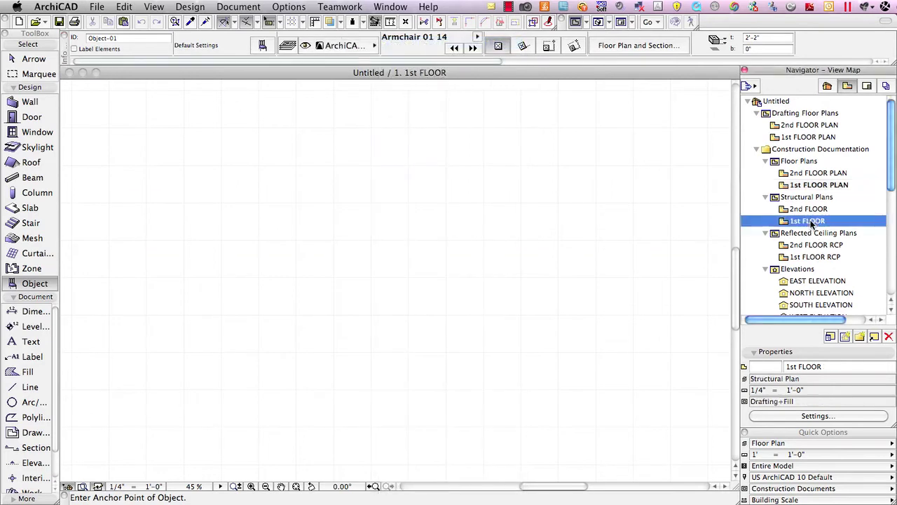
click(358, 47)
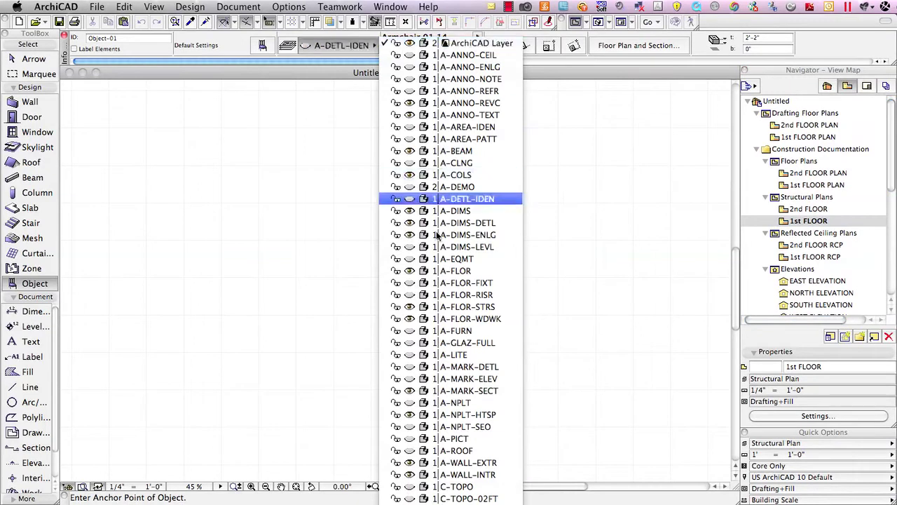
Step: Open the 1st FLOOR RCP view and check its layer list without changing layer
click(811, 258)
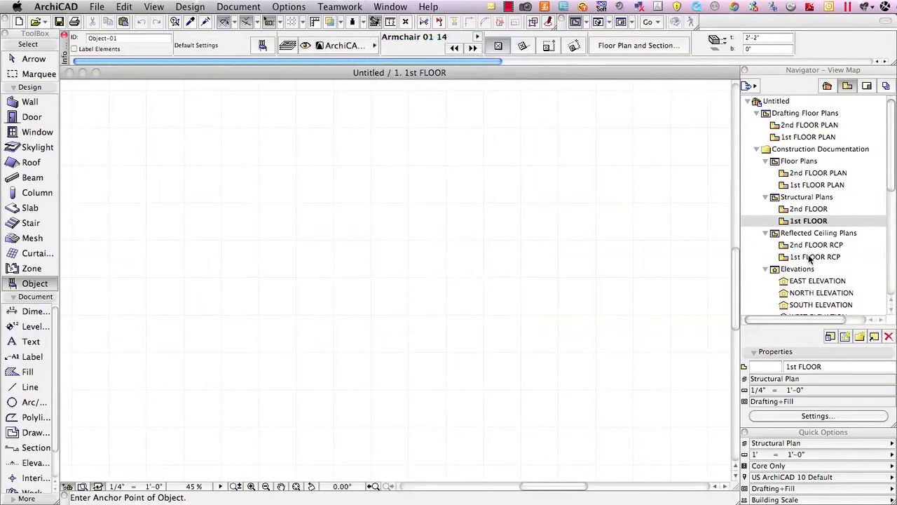
double_click(811, 257)
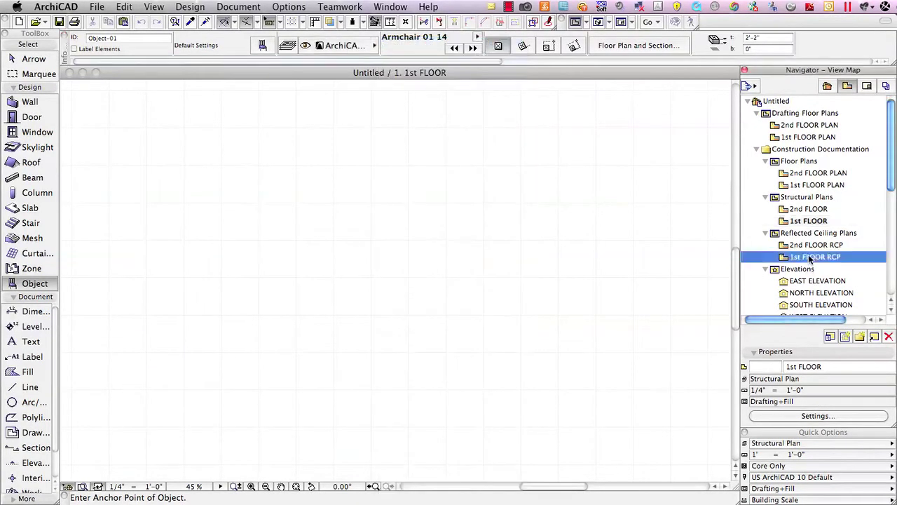
click(349, 51)
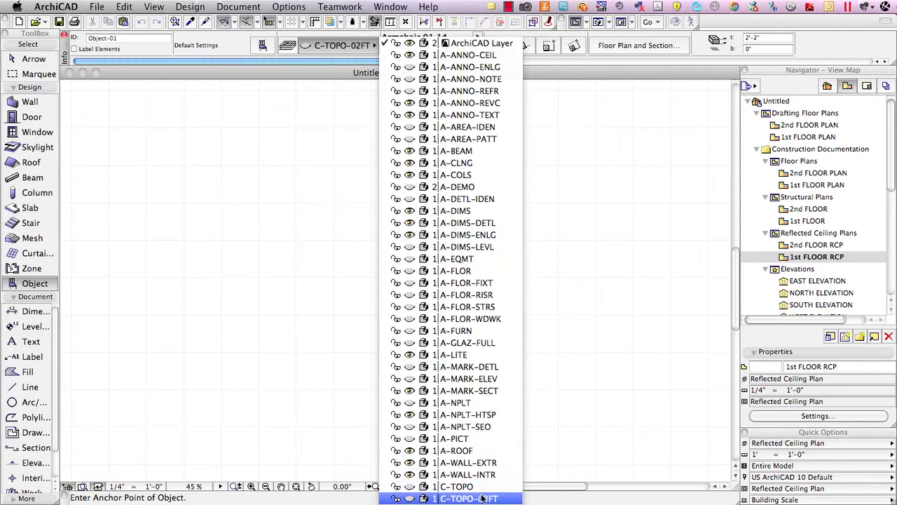
click(322, 70)
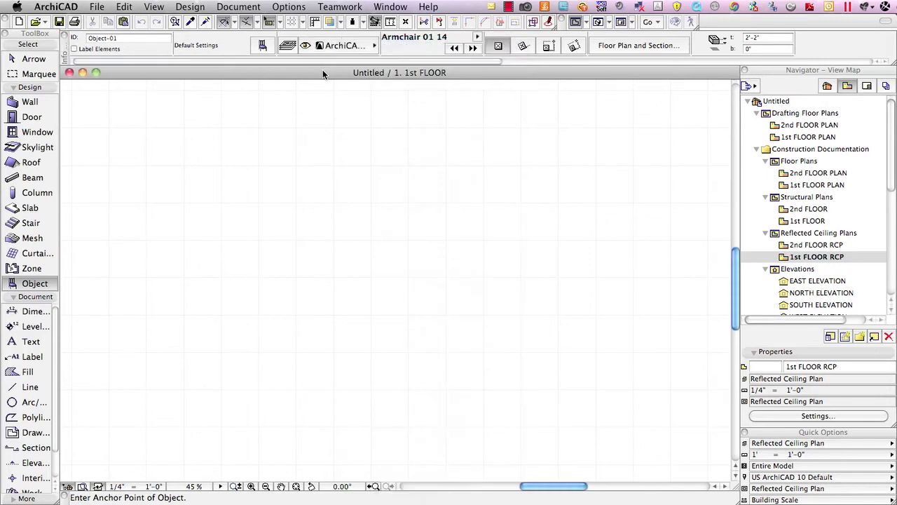
Step: Switch to the ArchiCAD 14 sample project and browse its long layer pop-up list
key(super+Tab)
key(super+Tab)
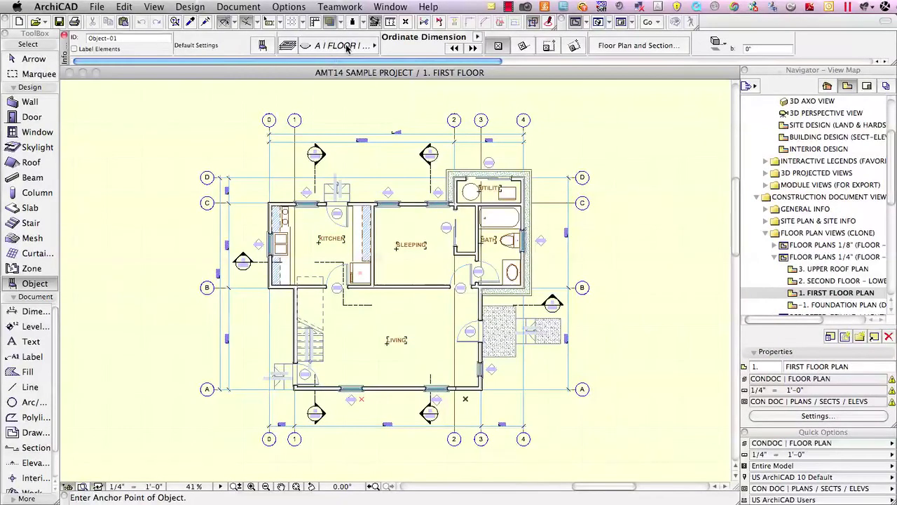
click(344, 45)
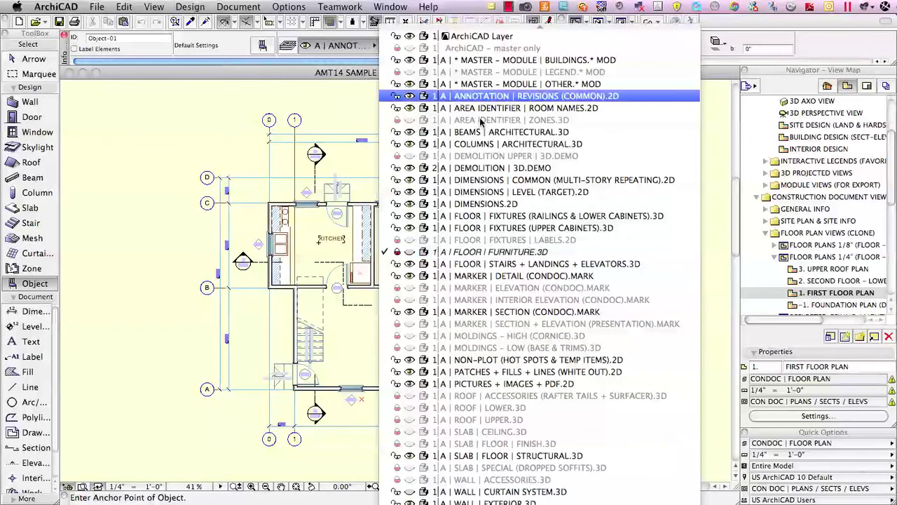
click(365, 76)
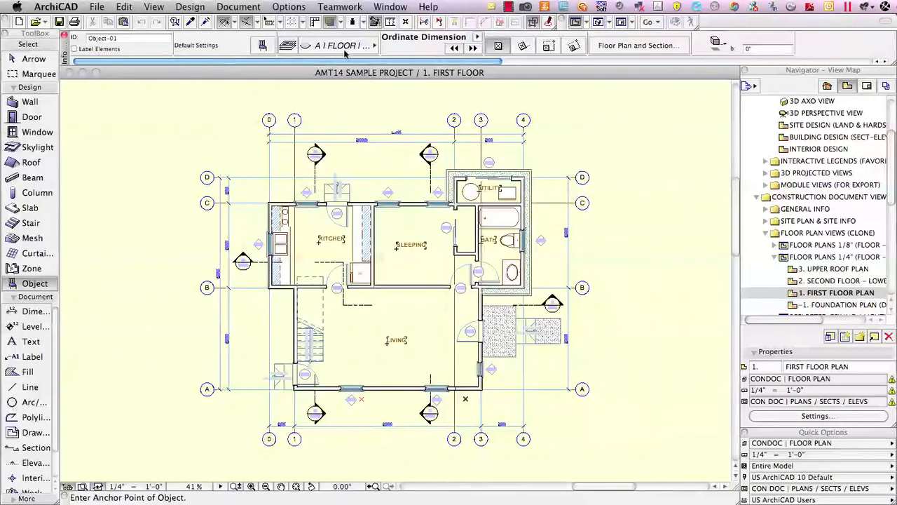
Step: Tick Hide Locked Layers in Pop-Up Palettes on Work Environment's Dialog Boxes and Palettes page
click(288, 8)
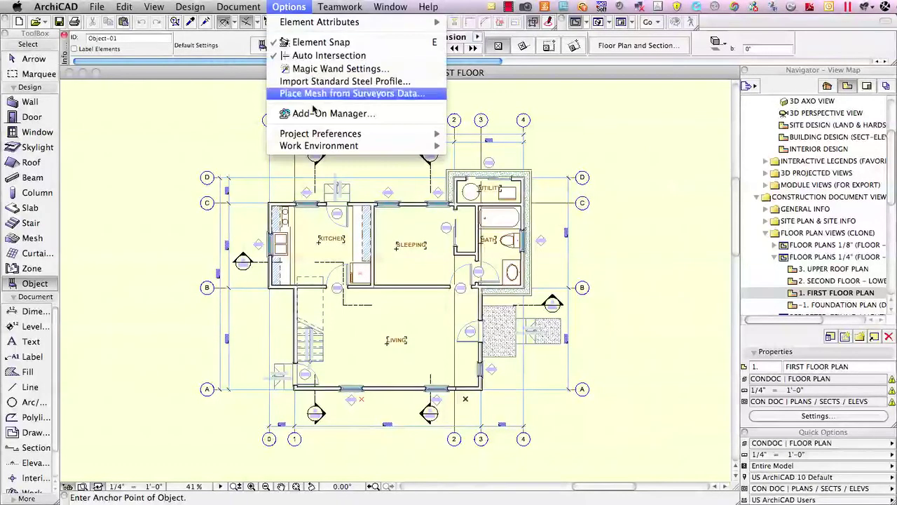
mouse_move(315, 146)
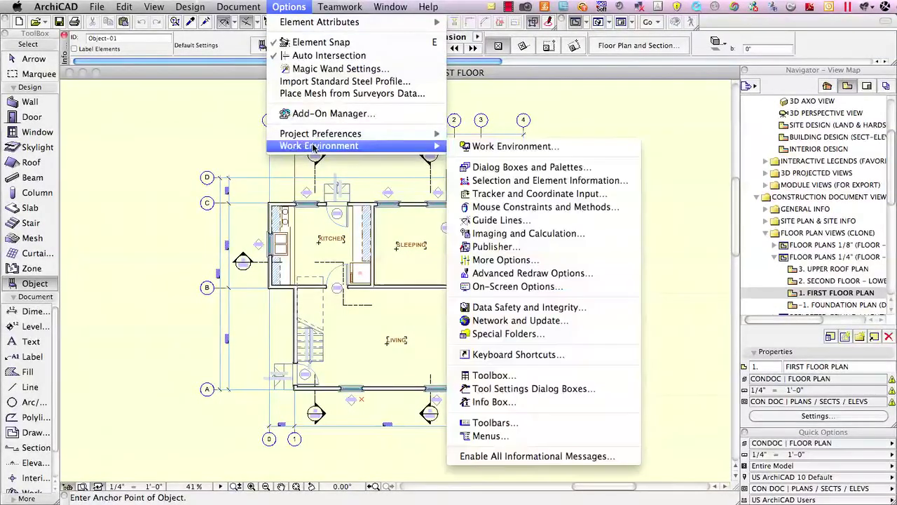
click(502, 169)
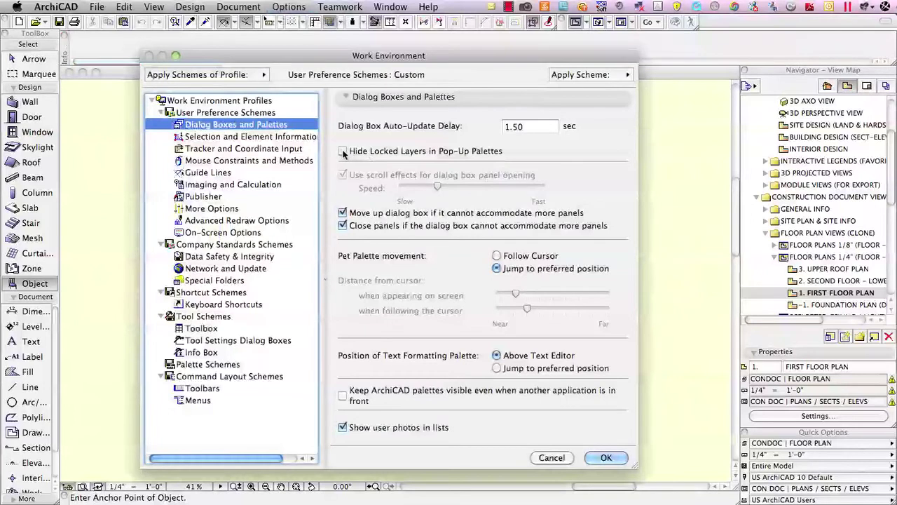
click(343, 152)
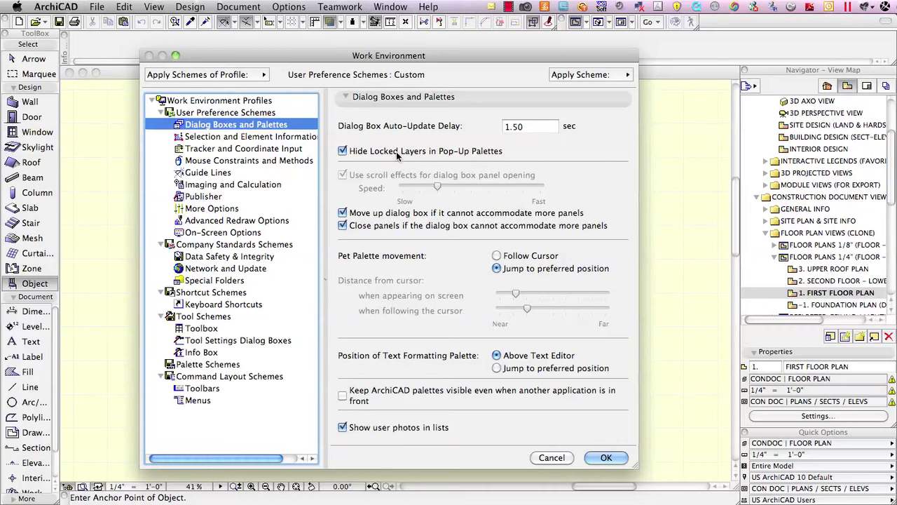
Step: Confirm Work Environment with OK and check the now-shorter layer pop-up list
click(601, 457)
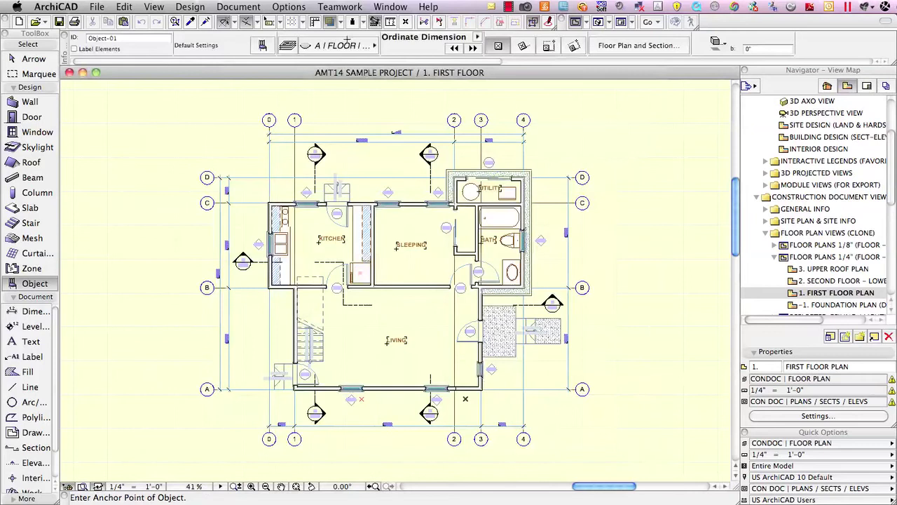
click(345, 45)
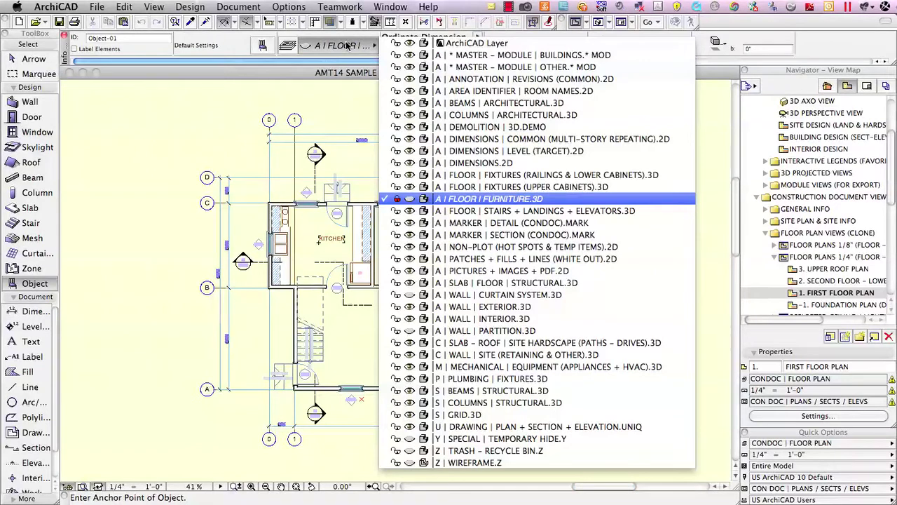
click(355, 107)
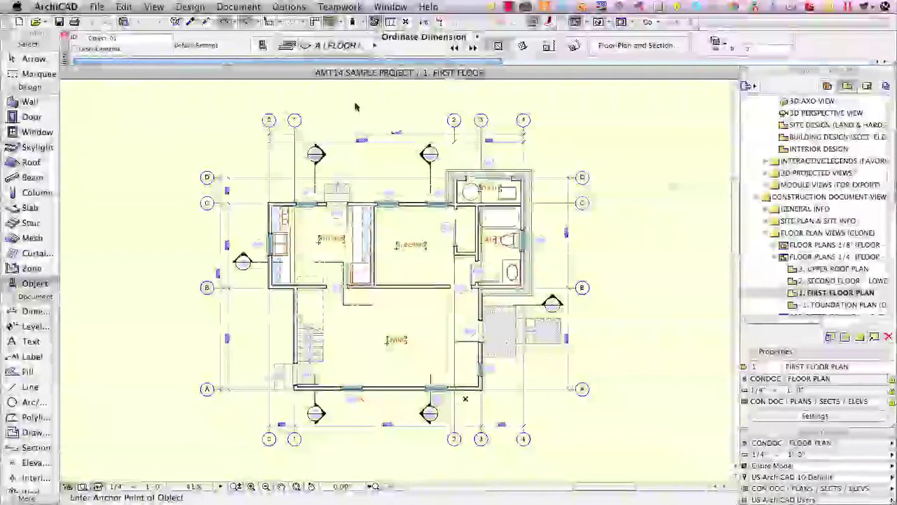
Step: Lock layer A | FLOOR | FIXTURES | LABELS and update the CONDOC | FLOOR PLAN combination
key(super+l)
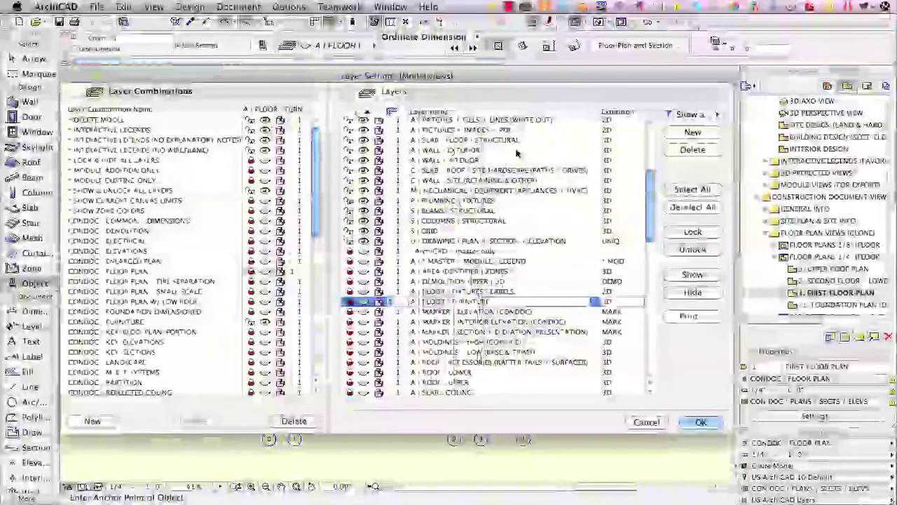
click(490, 114)
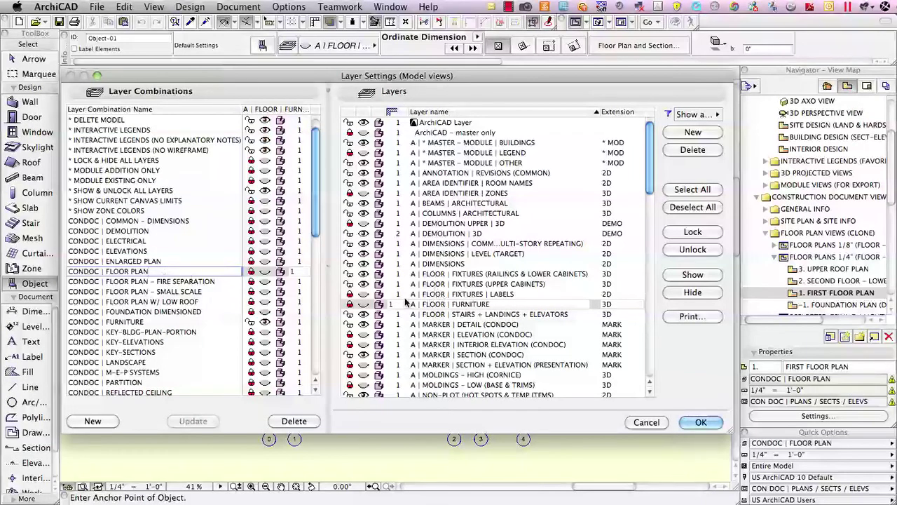
click(350, 295)
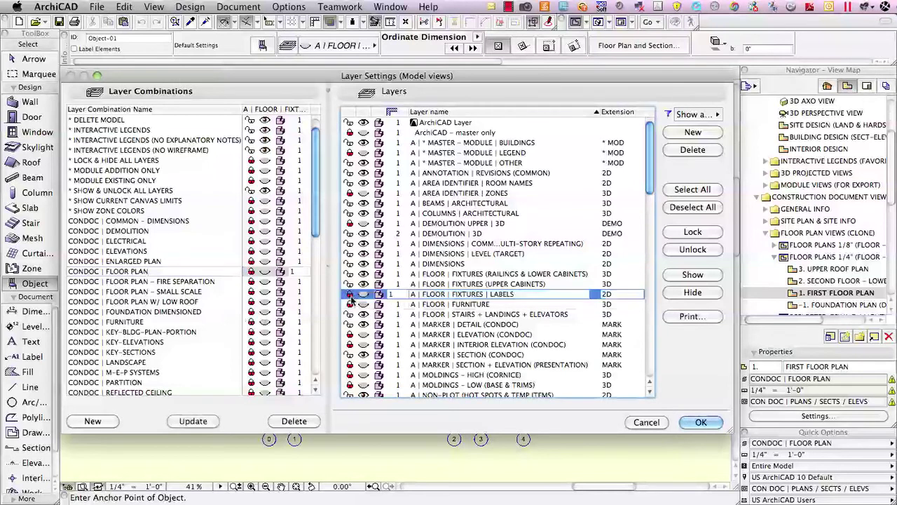
click(350, 307)
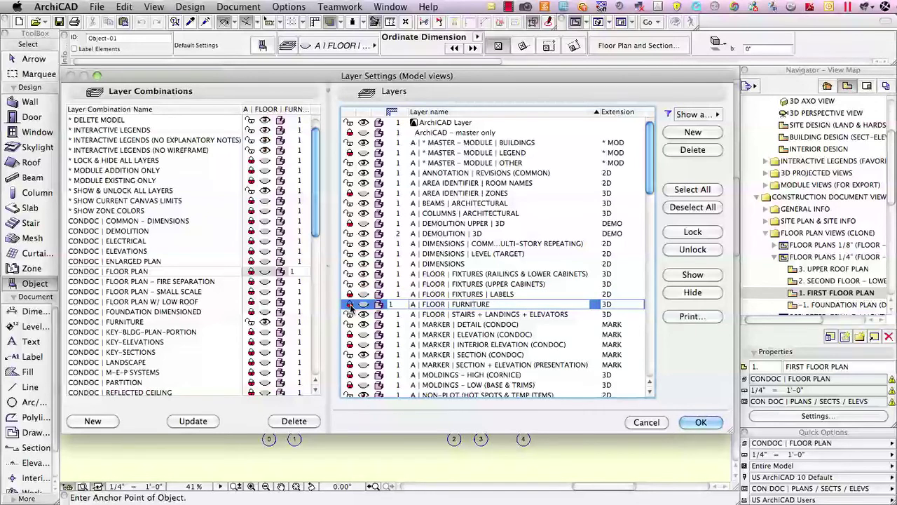
click(204, 421)
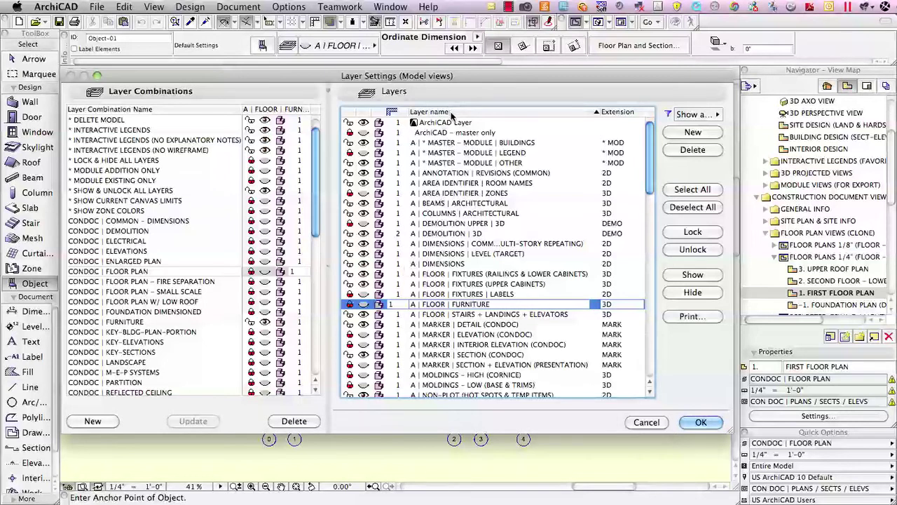
Step: Sort layers by visibility, cancel Layer Settings, and return to the Untitled project
click(364, 113)
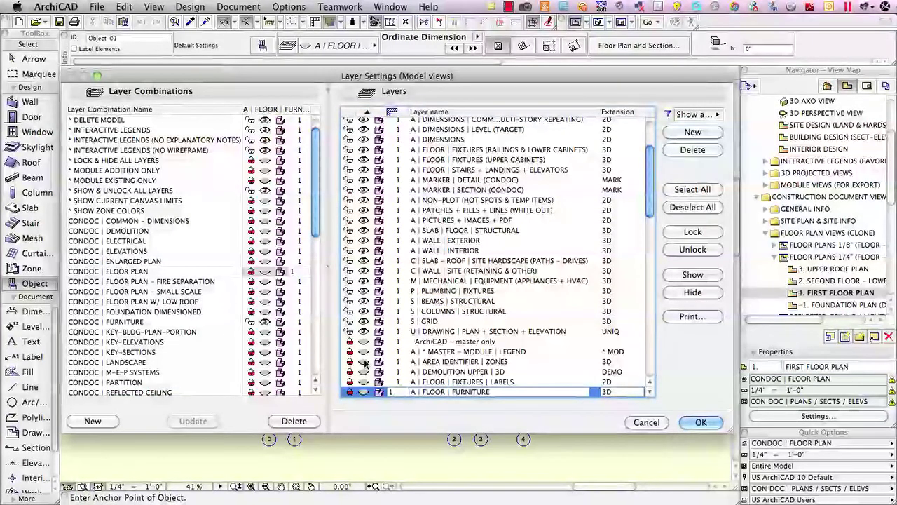
click(452, 342)
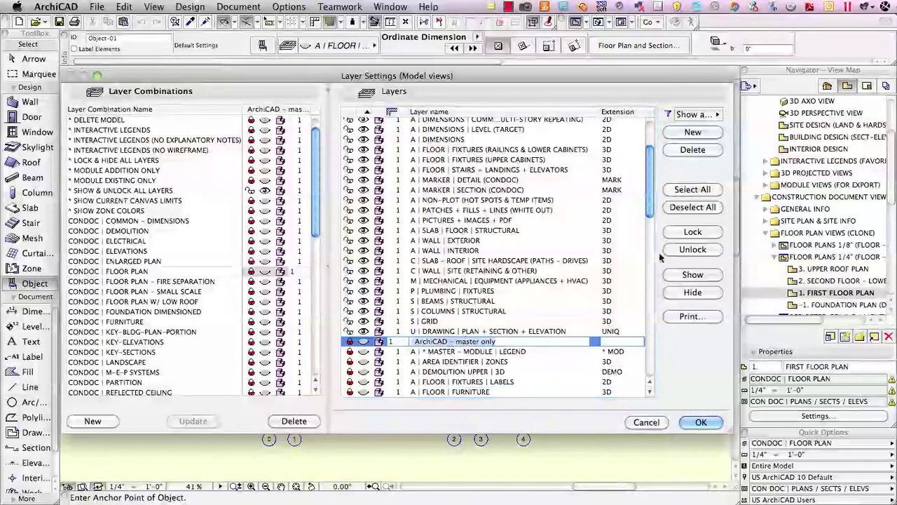
drag(651, 203, 652, 371)
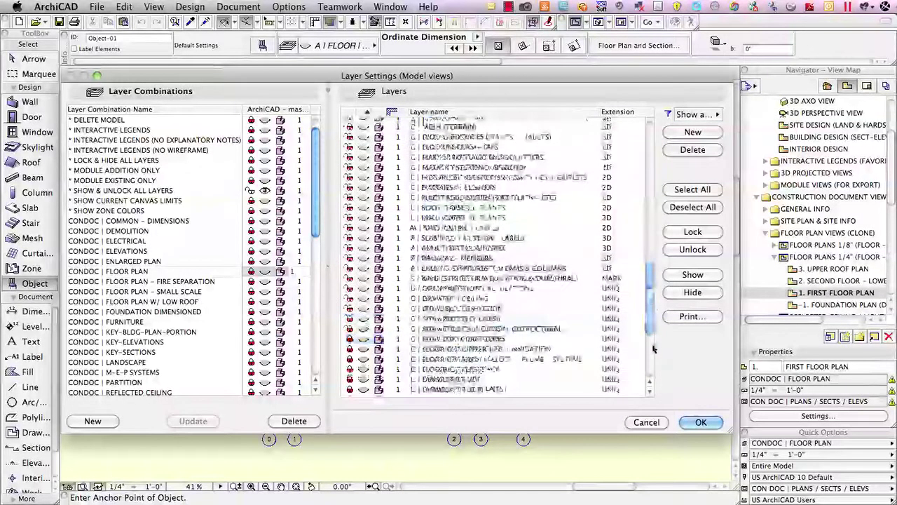
key(super+a)
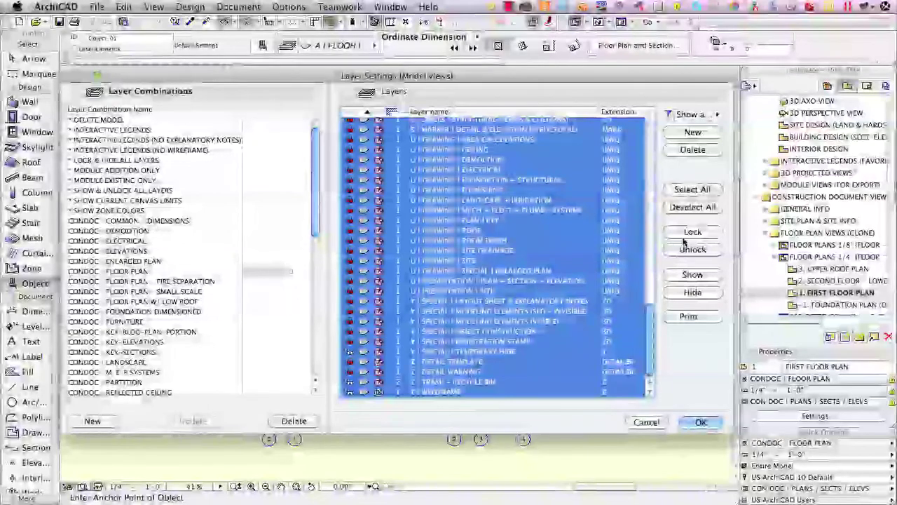
click(648, 423)
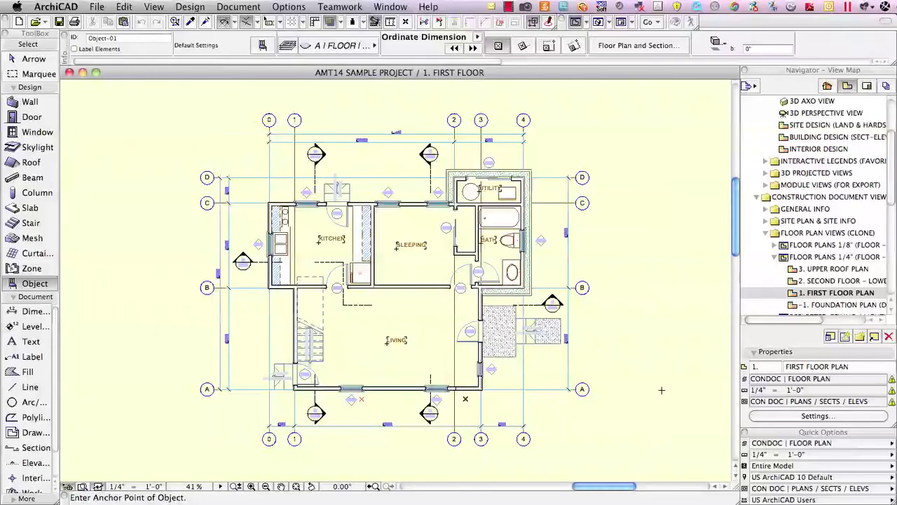
key(super+Tab)
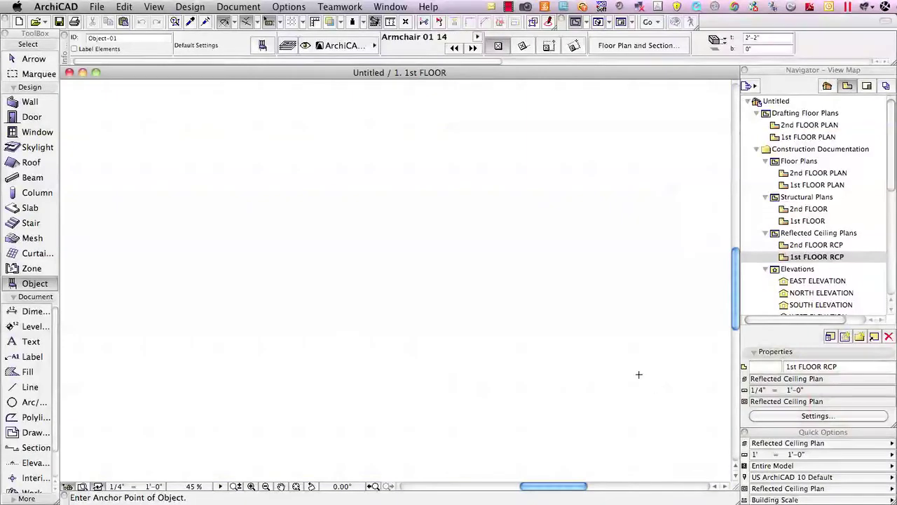
Step: Turn on Hide Locked Layers in Pop-Up Palettes in the Untitled project's Work Environment
click(288, 8)
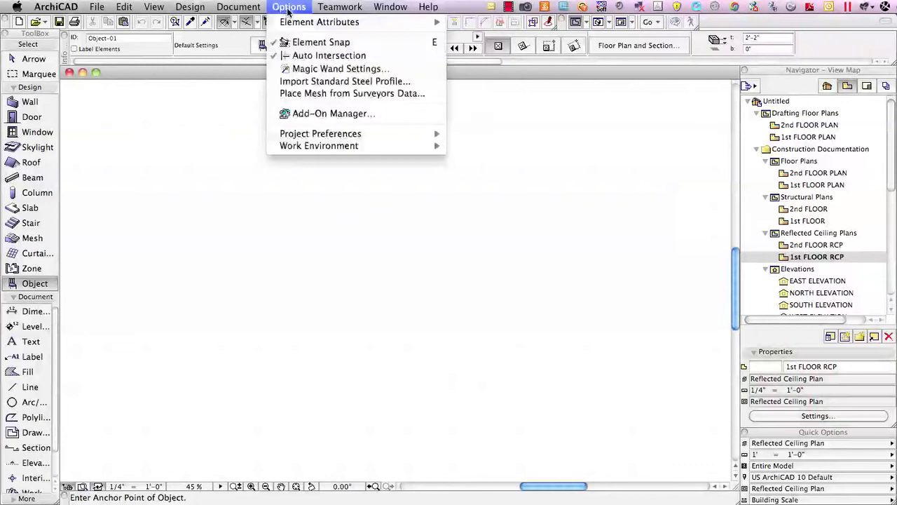
mouse_move(354, 147)
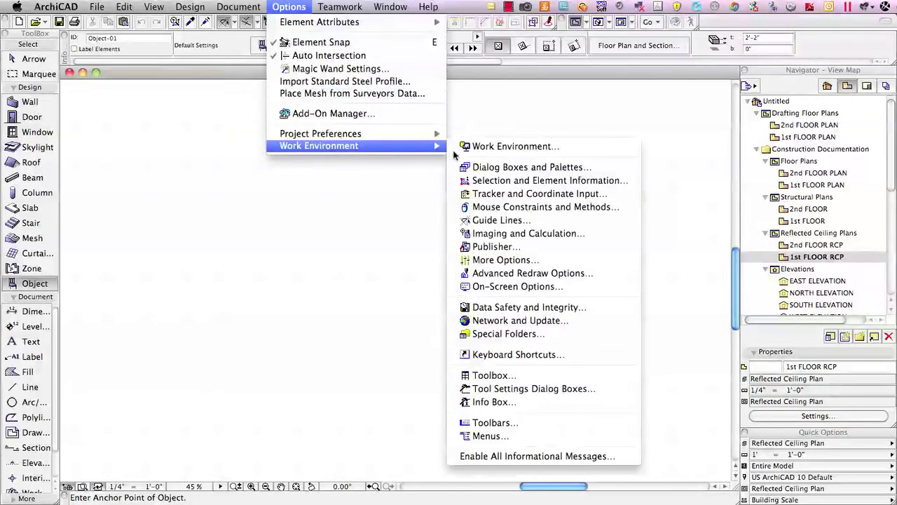
click(502, 168)
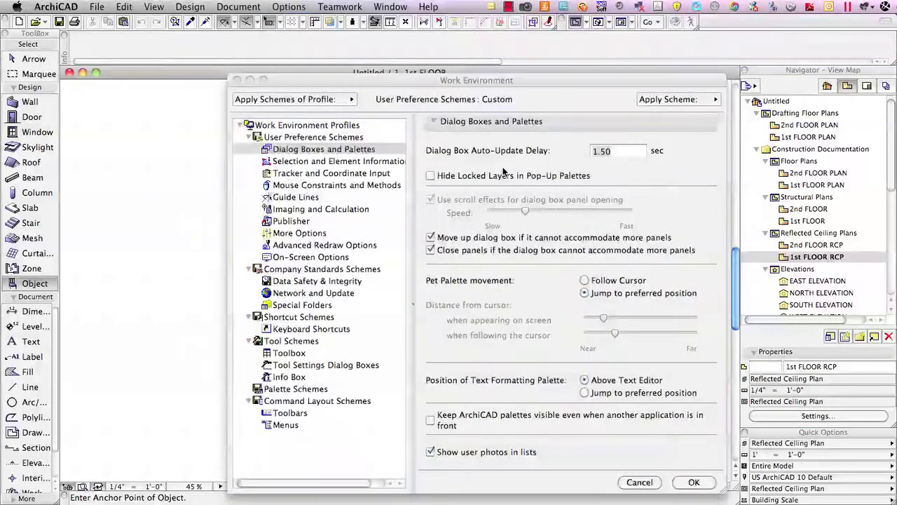
click(430, 176)
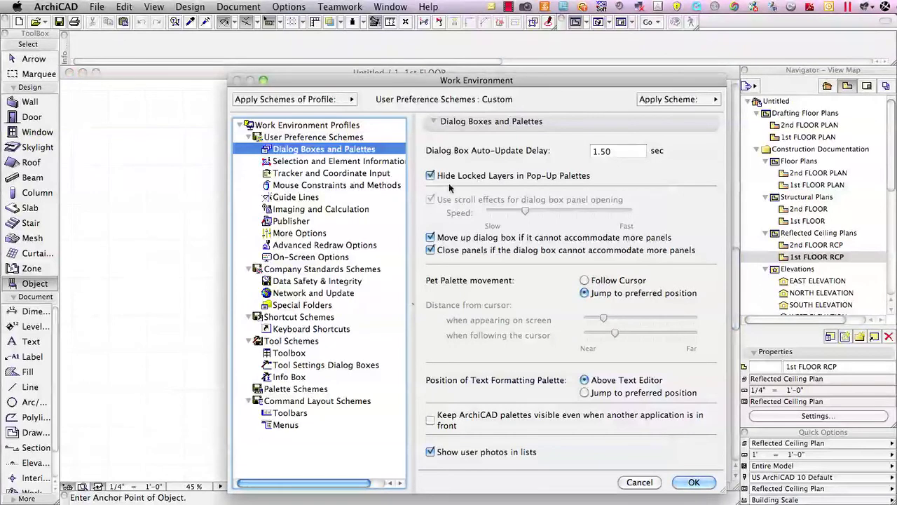
click(694, 482)
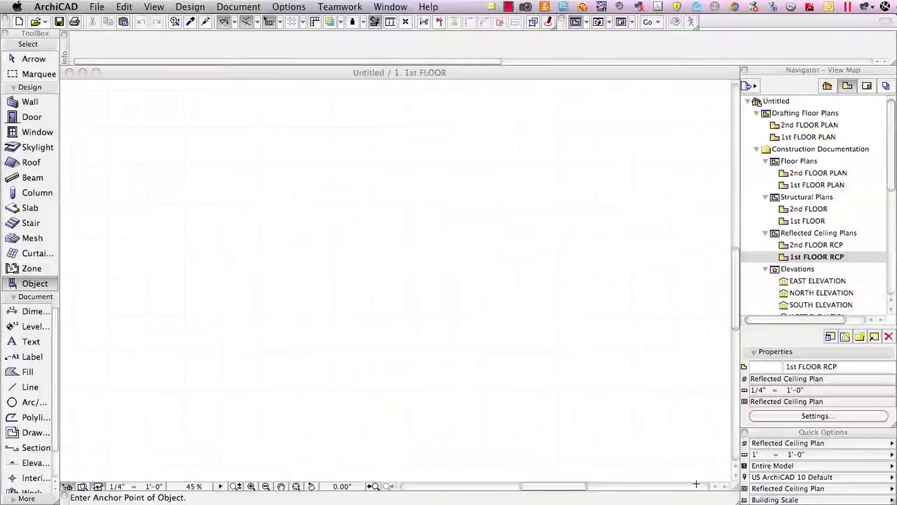
click(345, 46)
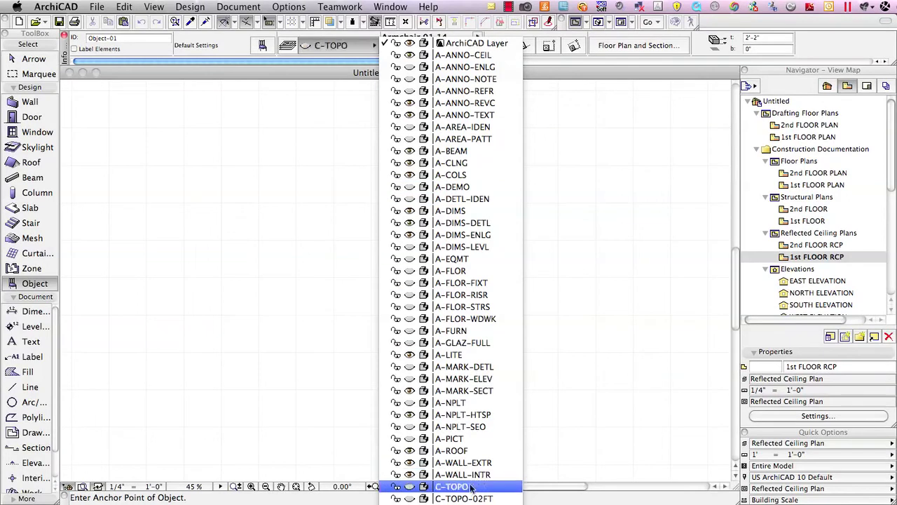
click(324, 78)
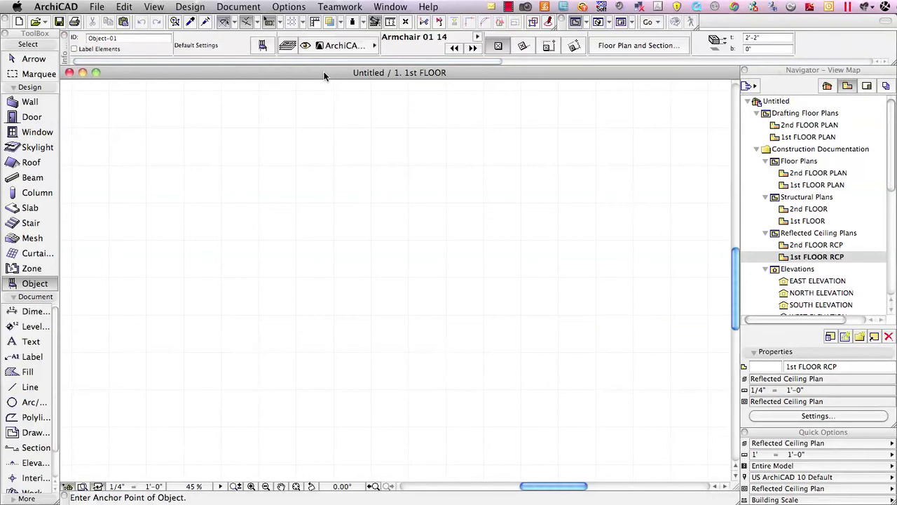
Step: Open Layer Settings on the Reflected Ceiling Plan combination, sorted by visibility
key(super+l)
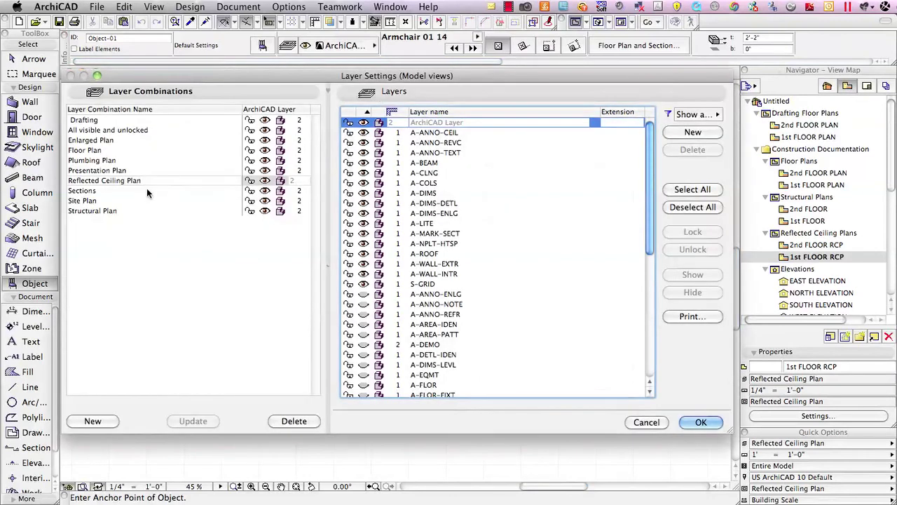
click(152, 181)
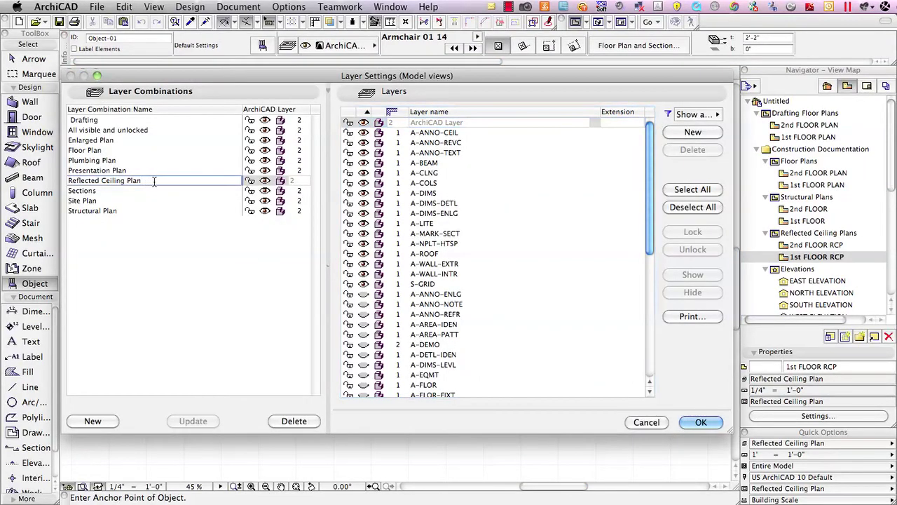
click(441, 114)
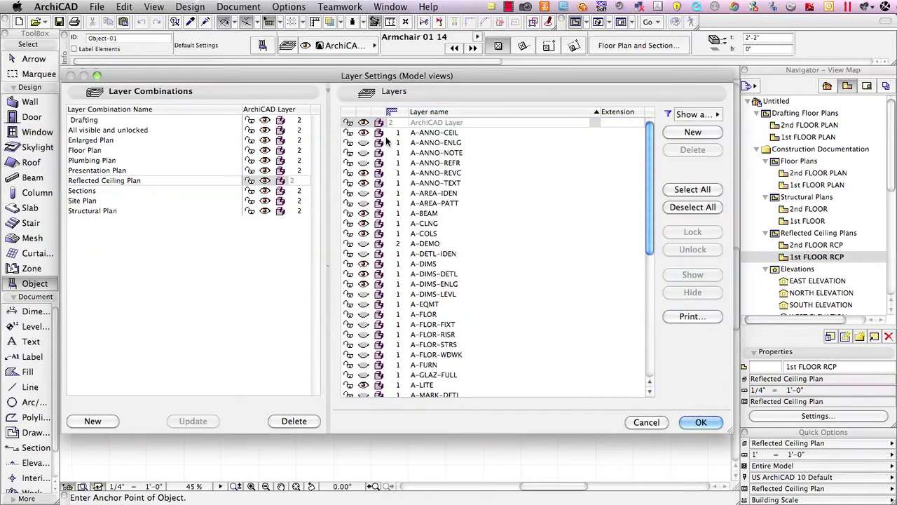
click(365, 114)
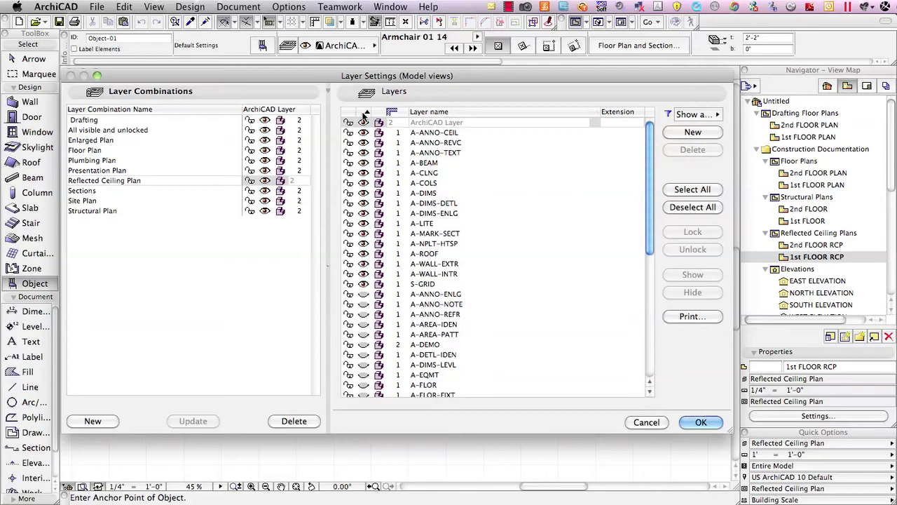
Step: Lock the hidden layers from A-ANNO-ENLG to S-SLAB and update the combination
click(430, 296)
drag(652, 230, 652, 368)
shift+click(474, 392)
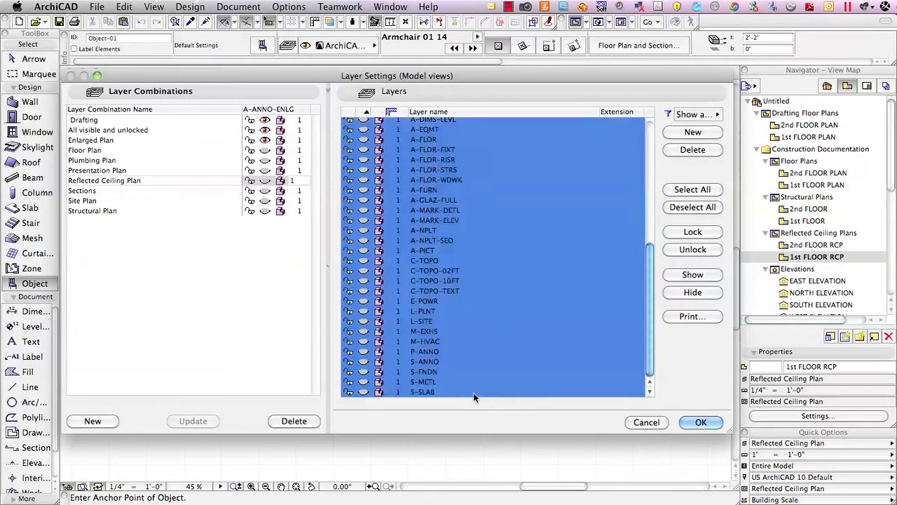
drag(650, 293, 648, 237)
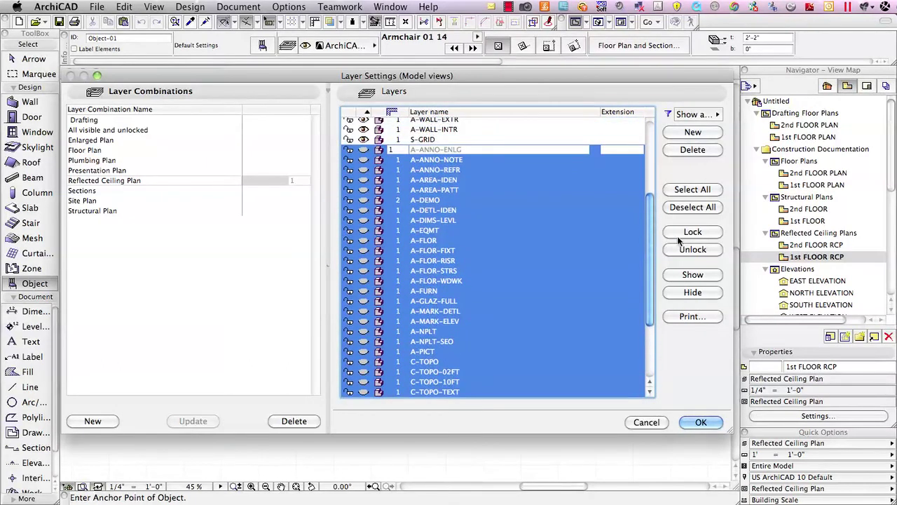
click(682, 236)
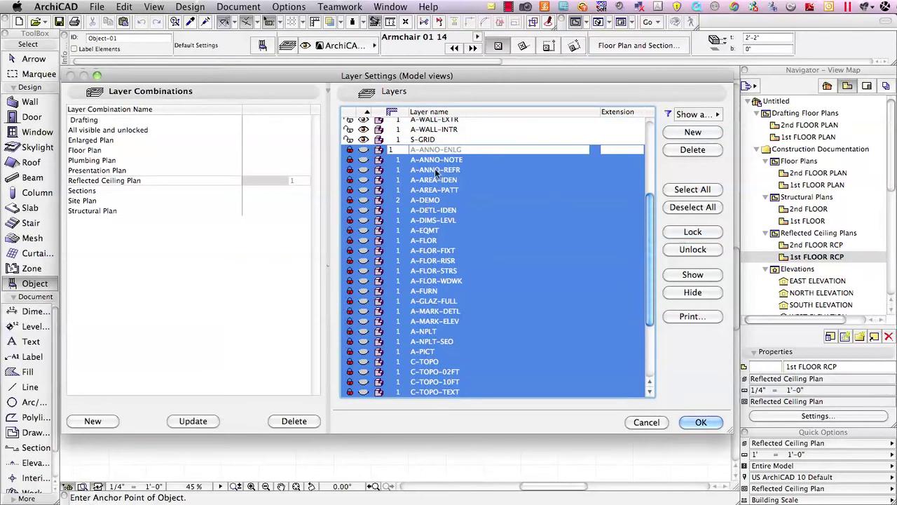
click(197, 421)
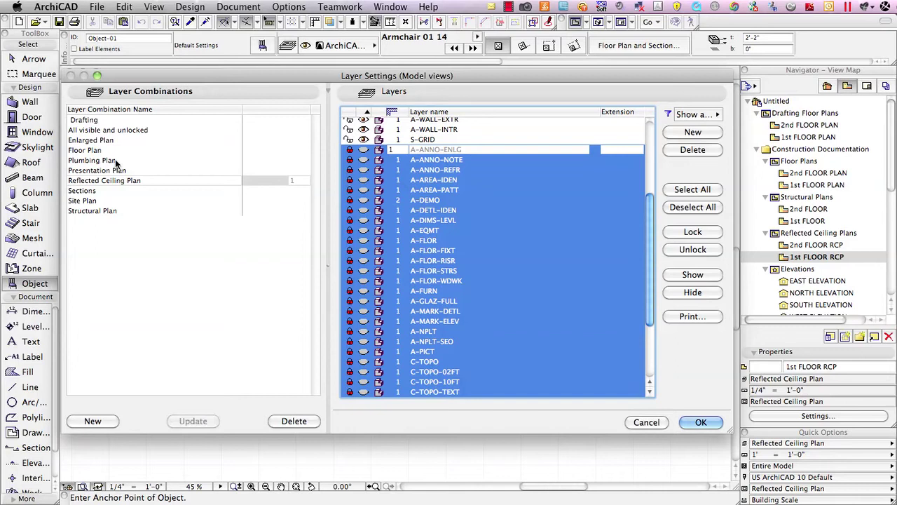
Step: Lock the Floor Plan combination's hidden layers A-ANNO-CEIL through S-FNDN and update it
click(98, 150)
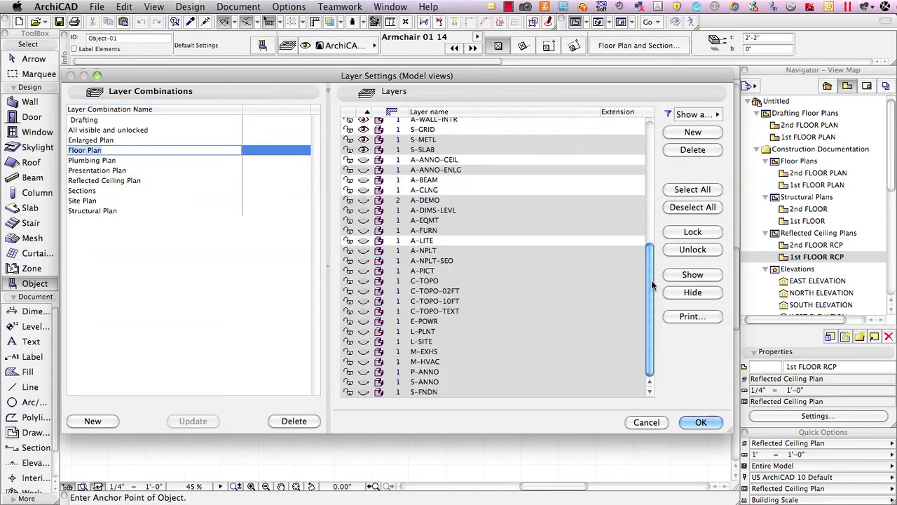
scroll(651, 279, up, 5)
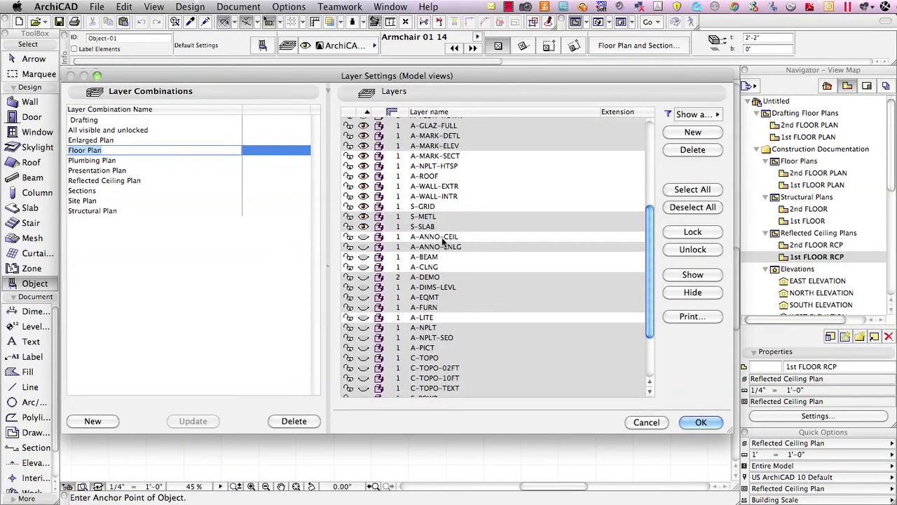
click(365, 114)
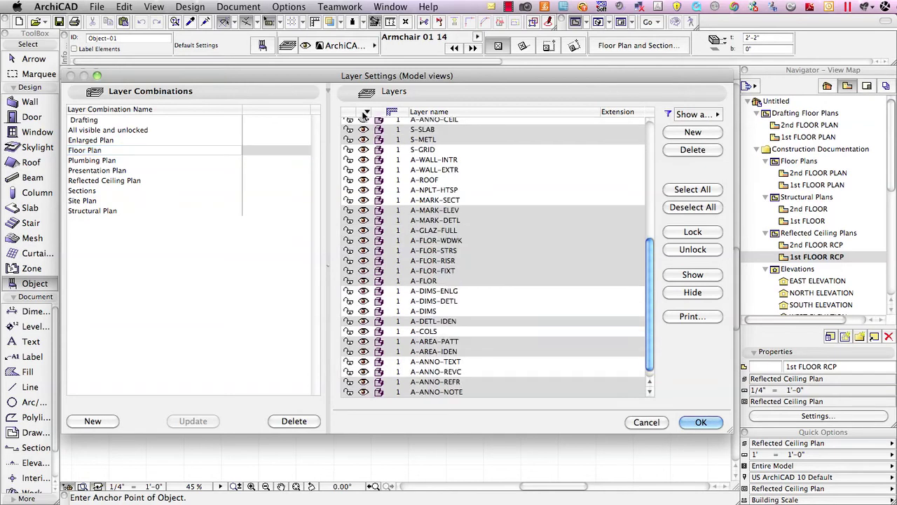
click(366, 114)
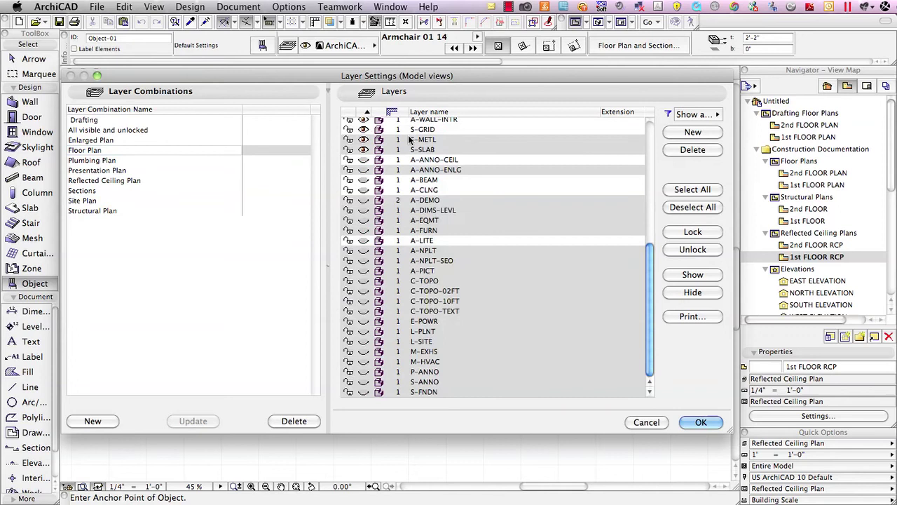
click(423, 160)
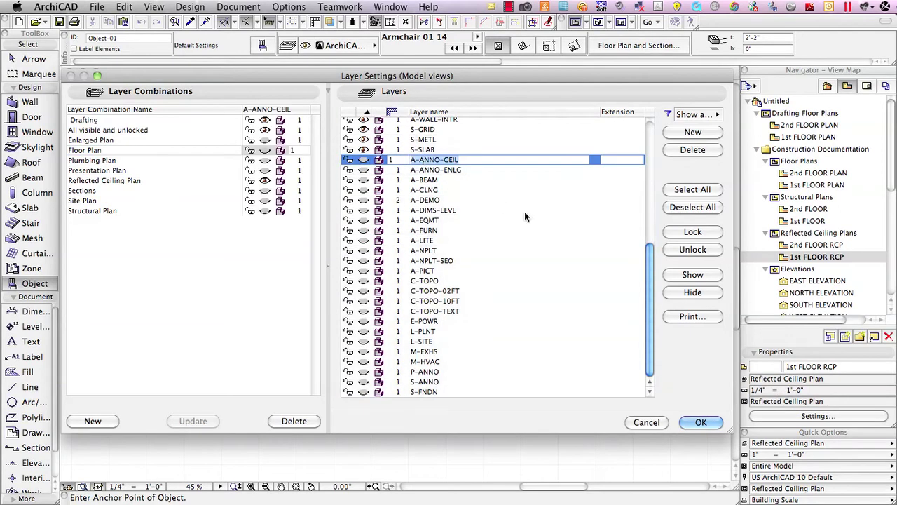
shift+click(441, 389)
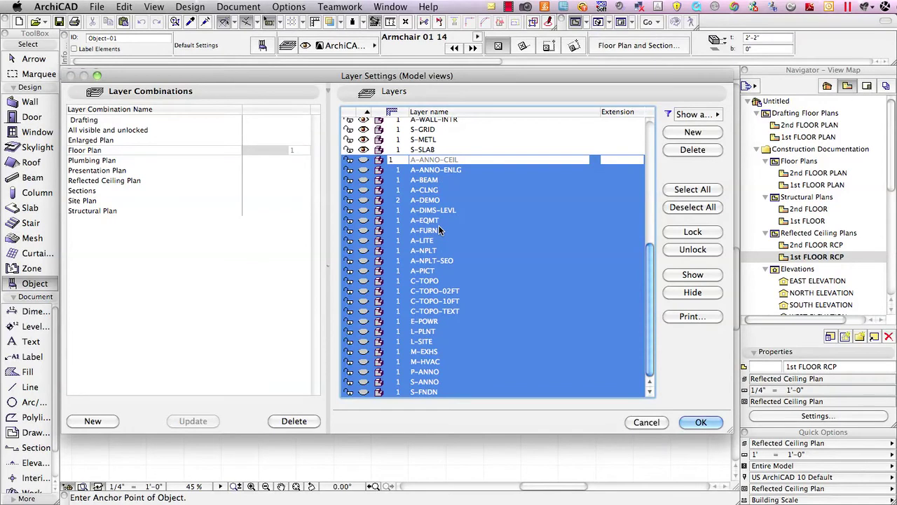
click(694, 232)
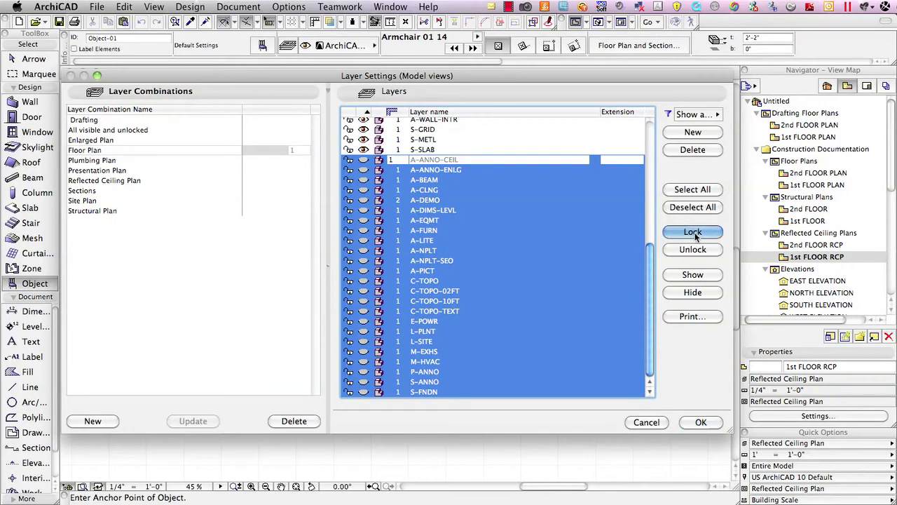
click(197, 421)
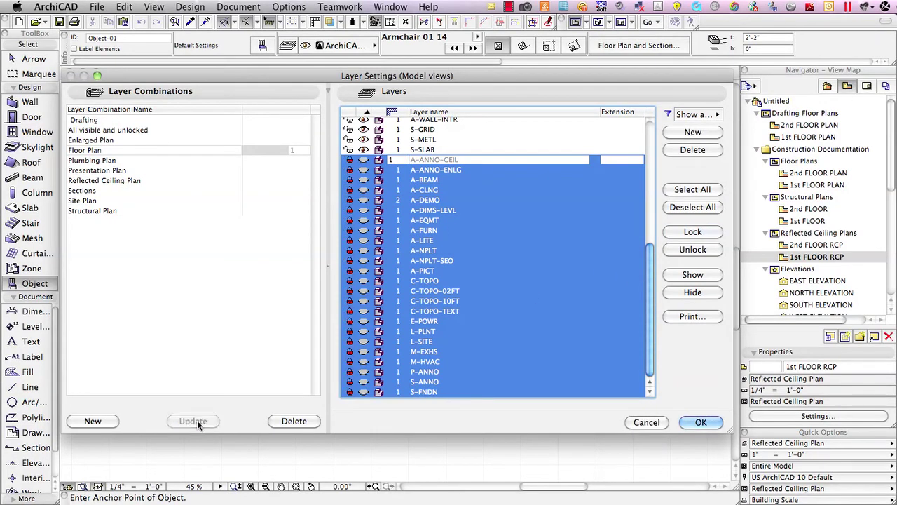
Step: Apply the layer settings and confirm the layer pop-up now lists only unlocked layers
click(699, 422)
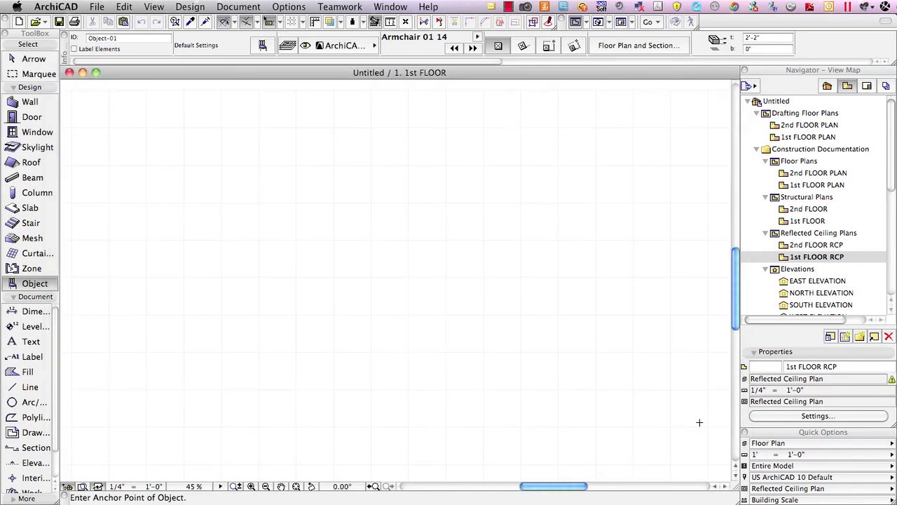
click(340, 47)
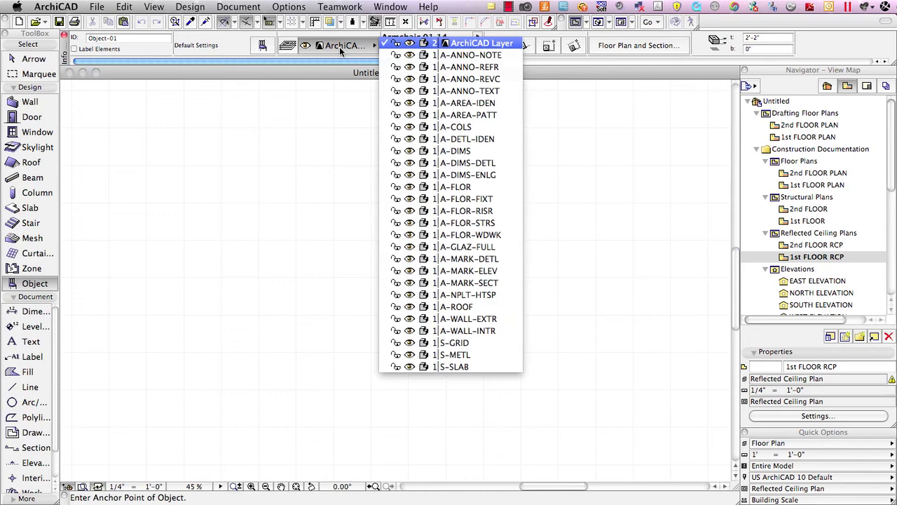
click(340, 46)
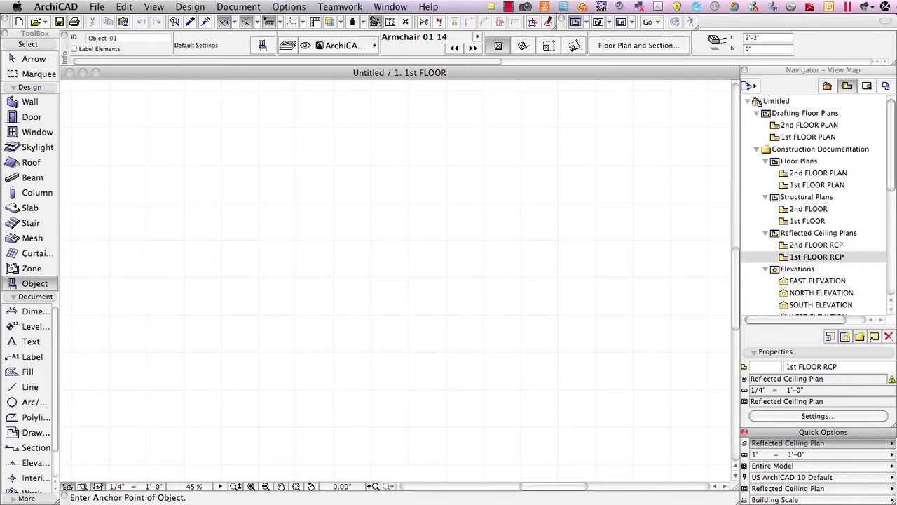
click(335, 46)
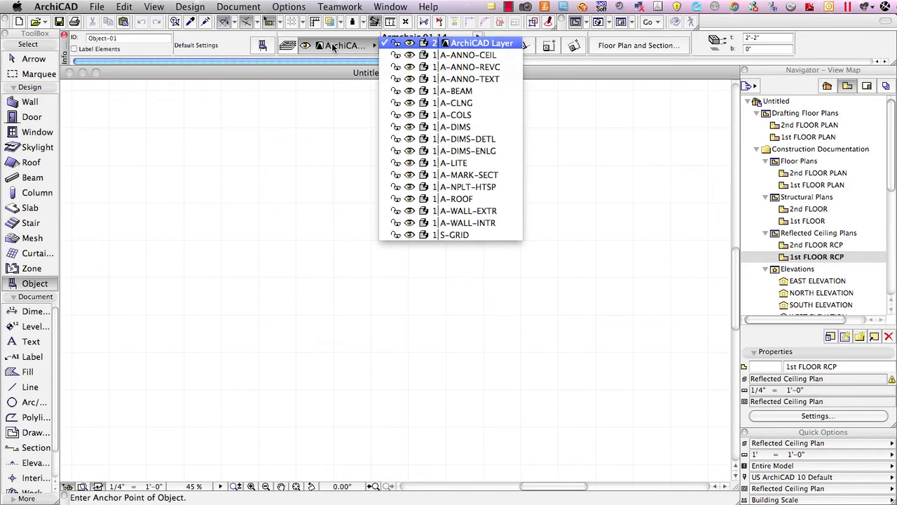
click(230, 42)
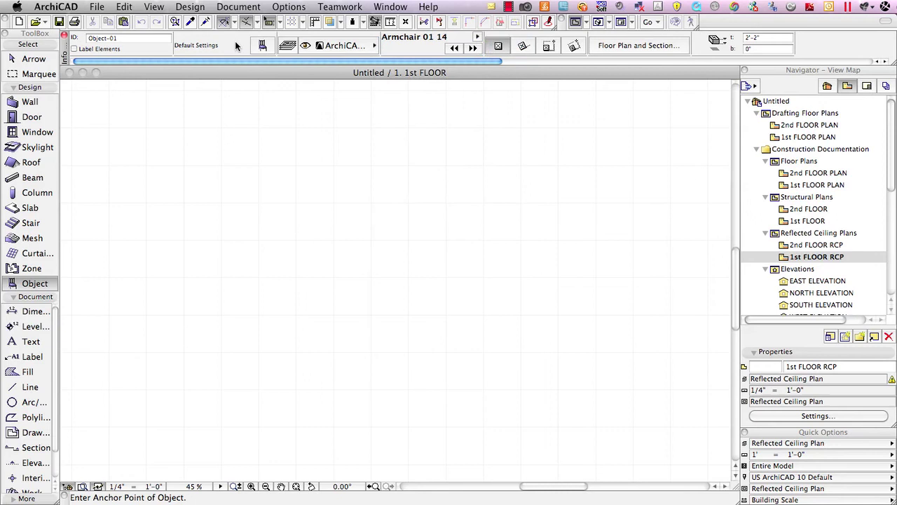
Step: Open Work Environment's Dialog Boxes and Palettes preferences to show Hide Locked Layers in Pop-Up Palettes enabled
click(288, 7)
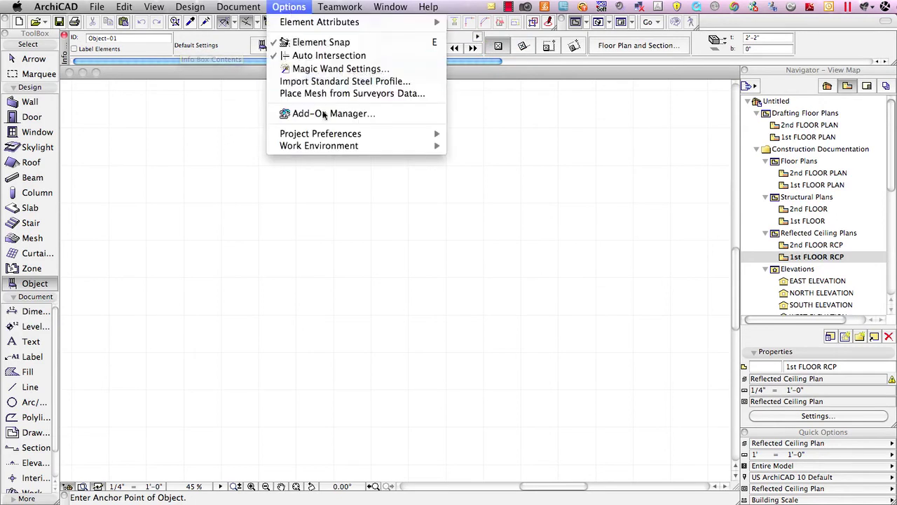
mouse_move(337, 147)
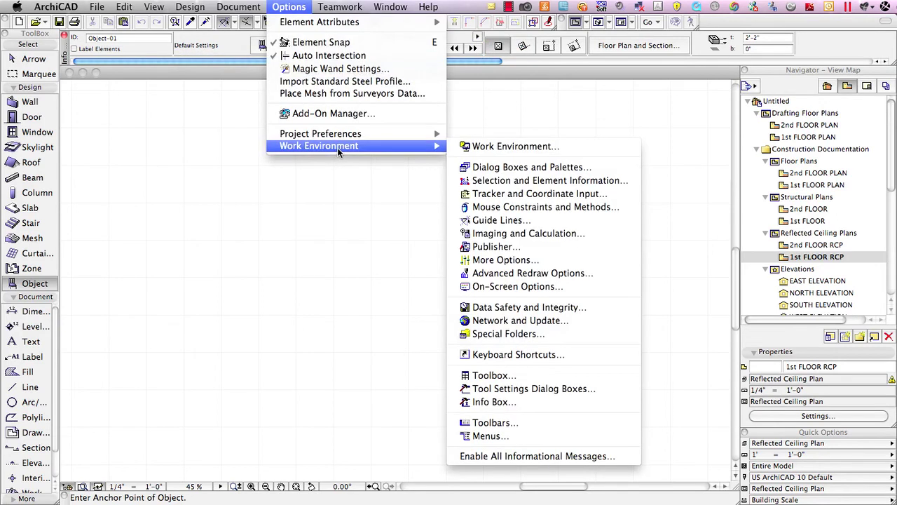
click(491, 168)
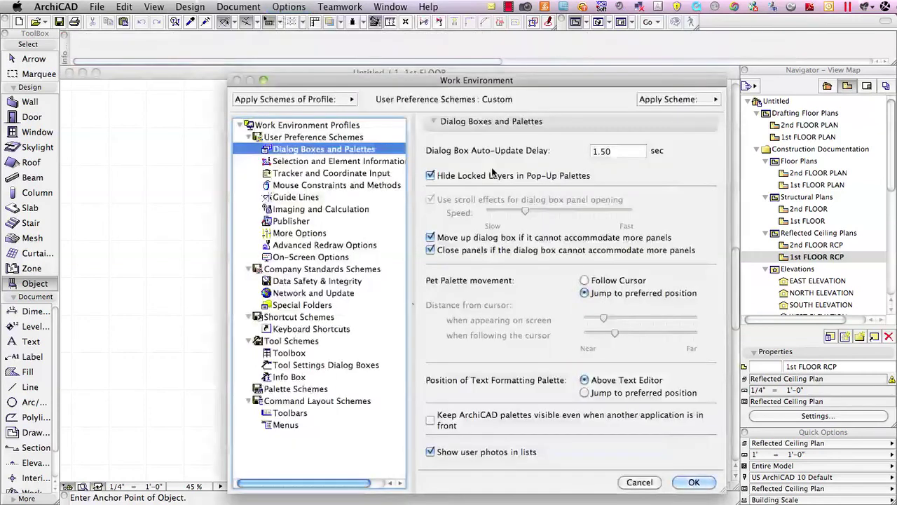